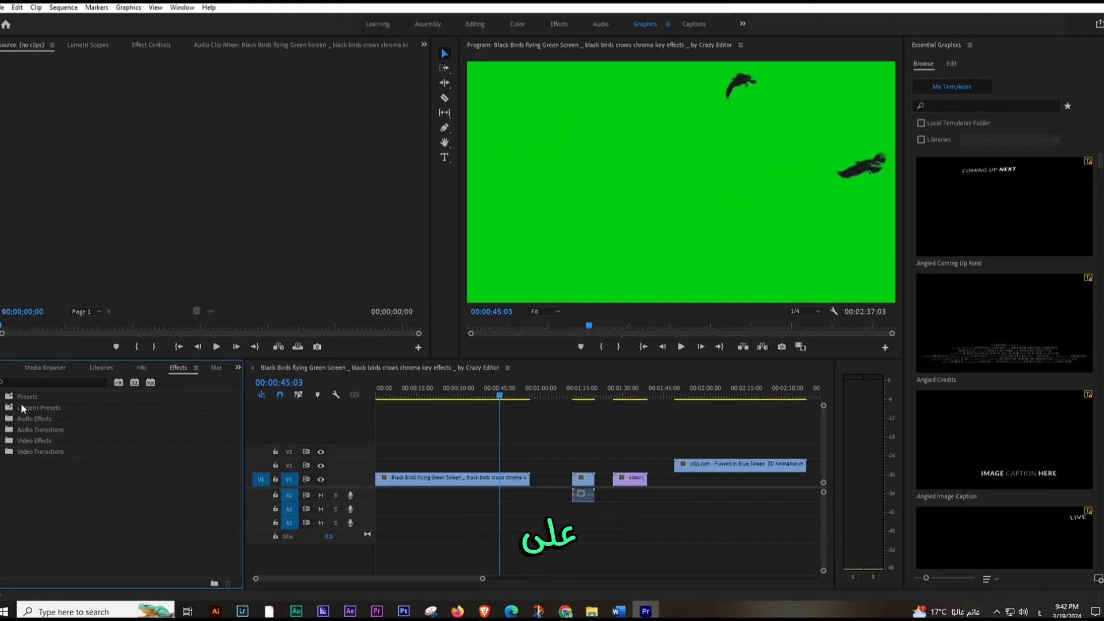
# Step: Apply the Ultra Key effect from the Keying video effects to the black birds green-screen clip on V1
pyautogui.click(2, 441)
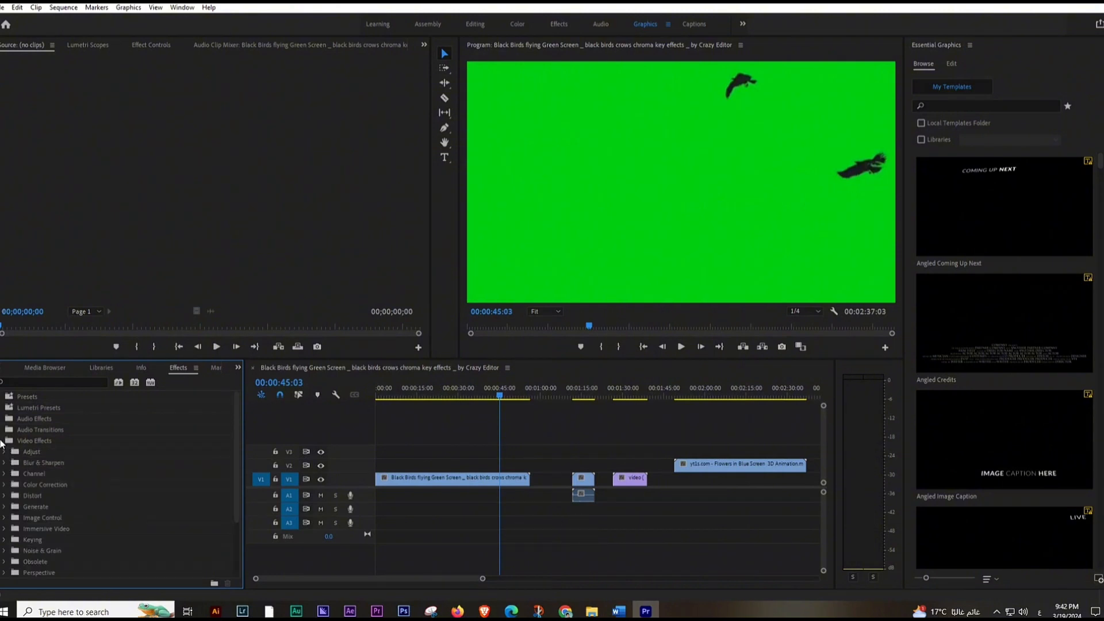
pyautogui.scroll(-1, 46, 500)
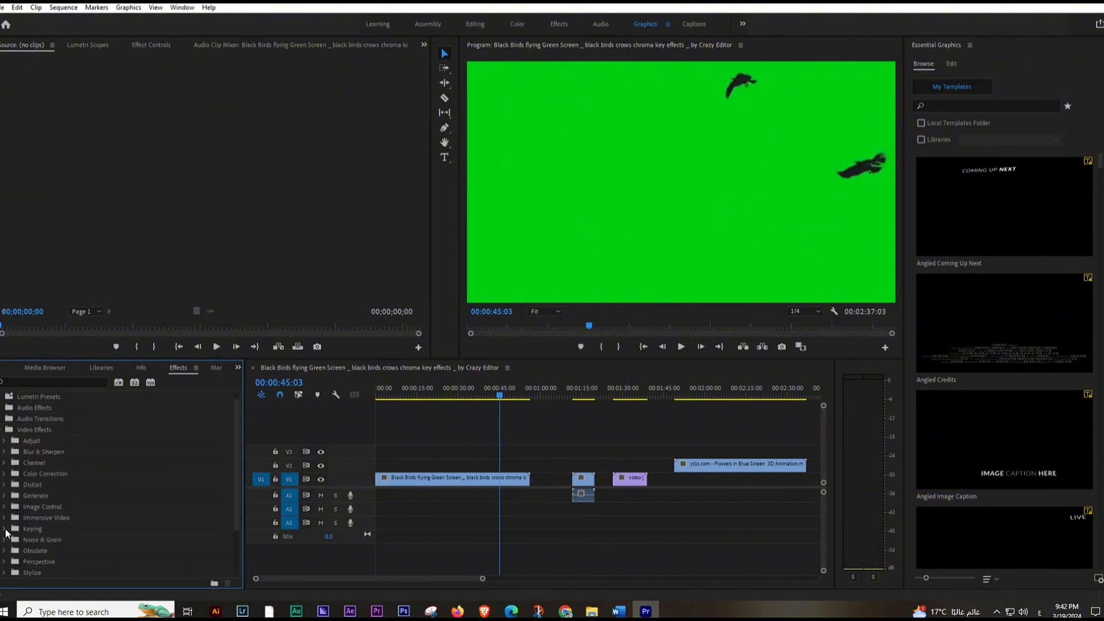
pyautogui.click(5, 529)
pyautogui.scroll(-3, 86, 541)
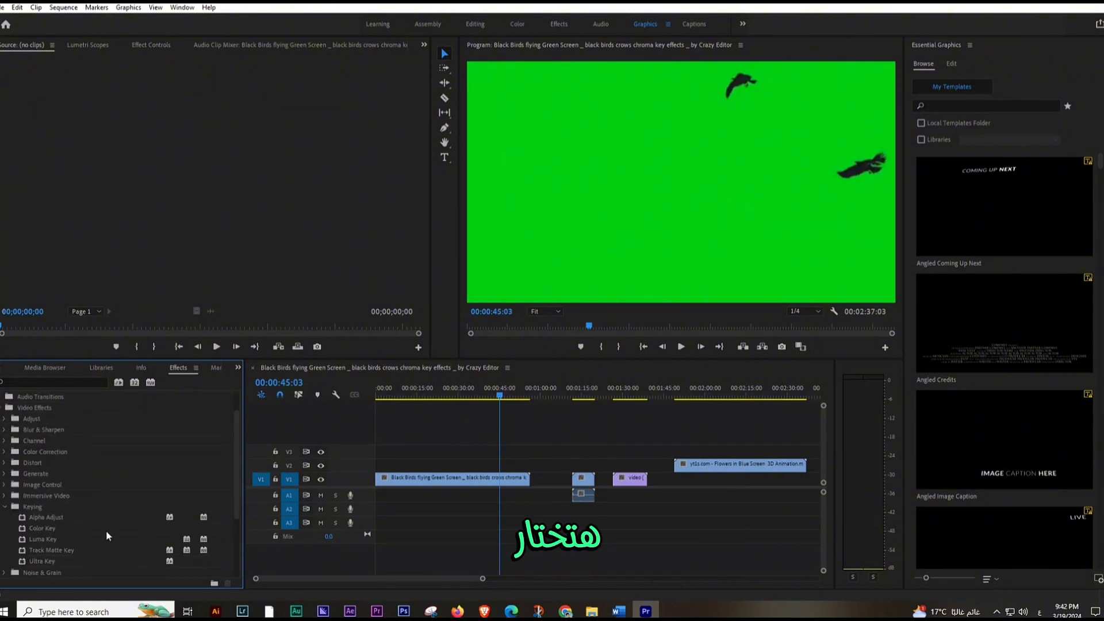
pyautogui.click(53, 552)
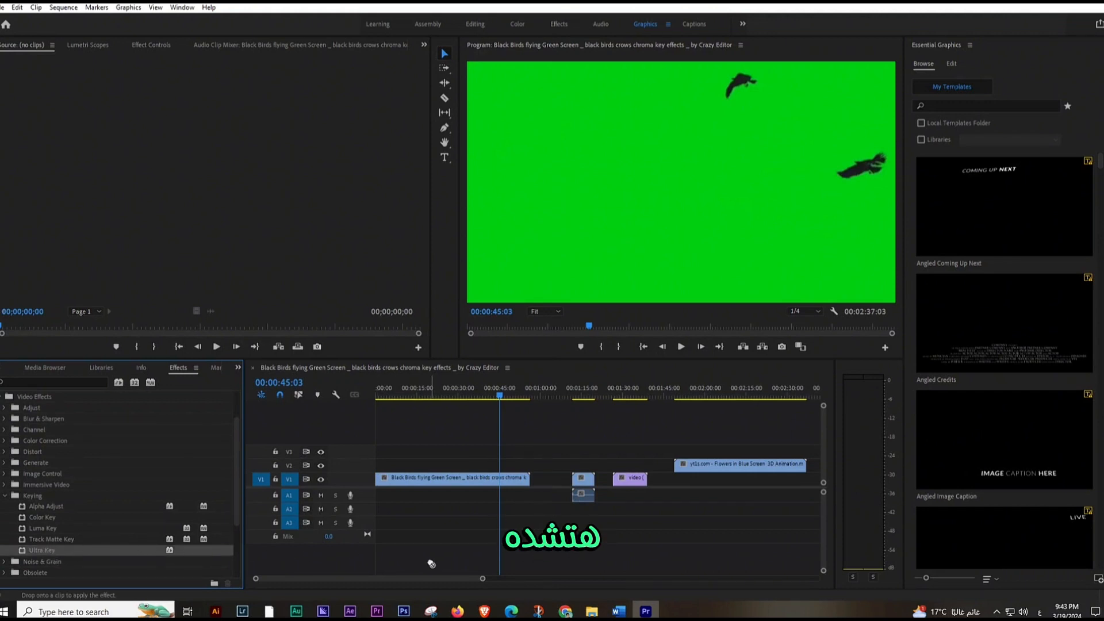
pyautogui.moveTo(427, 516); pyautogui.dragTo(465, 483)
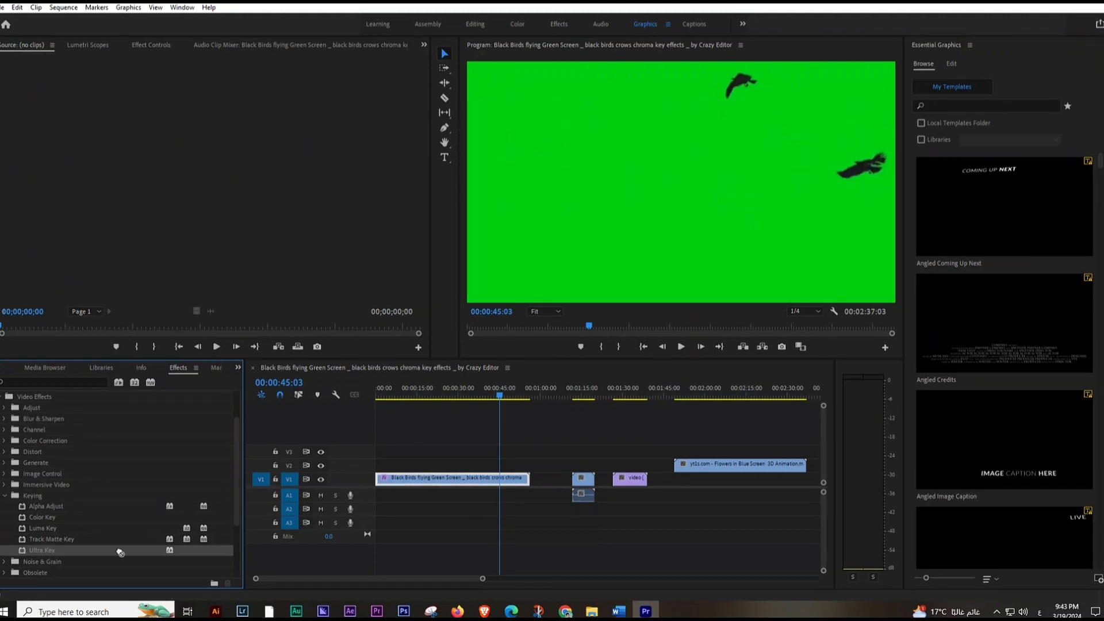
# Step: Delete the duplicate second Ultra Key effect from the black birds clip
pyautogui.click(150, 45)
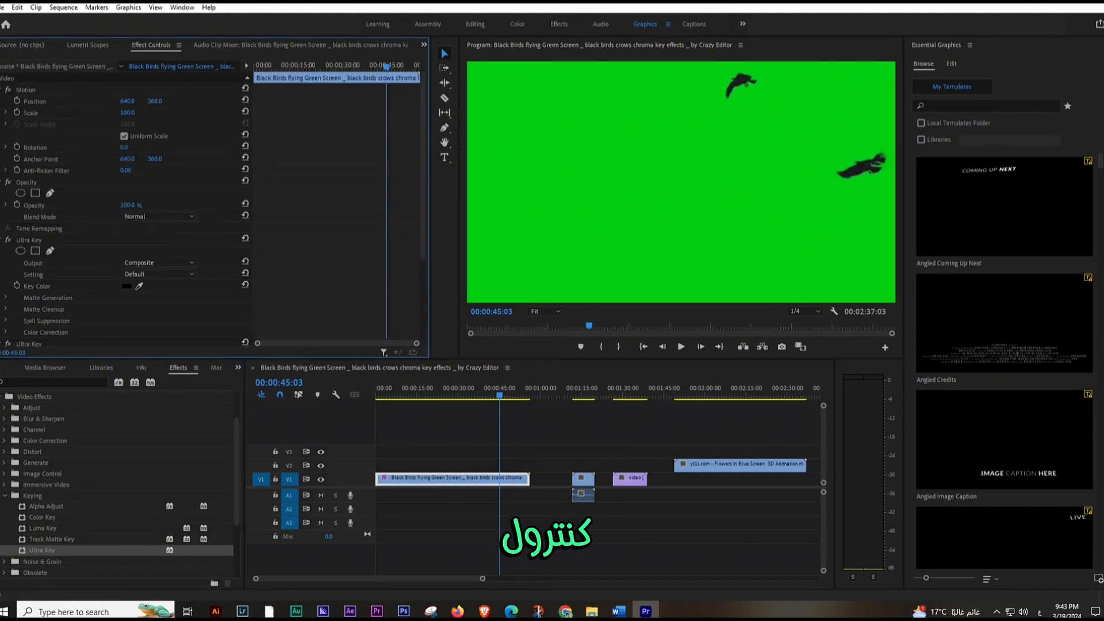
pyautogui.click(45, 241)
pyautogui.scroll(-3, 91, 274)
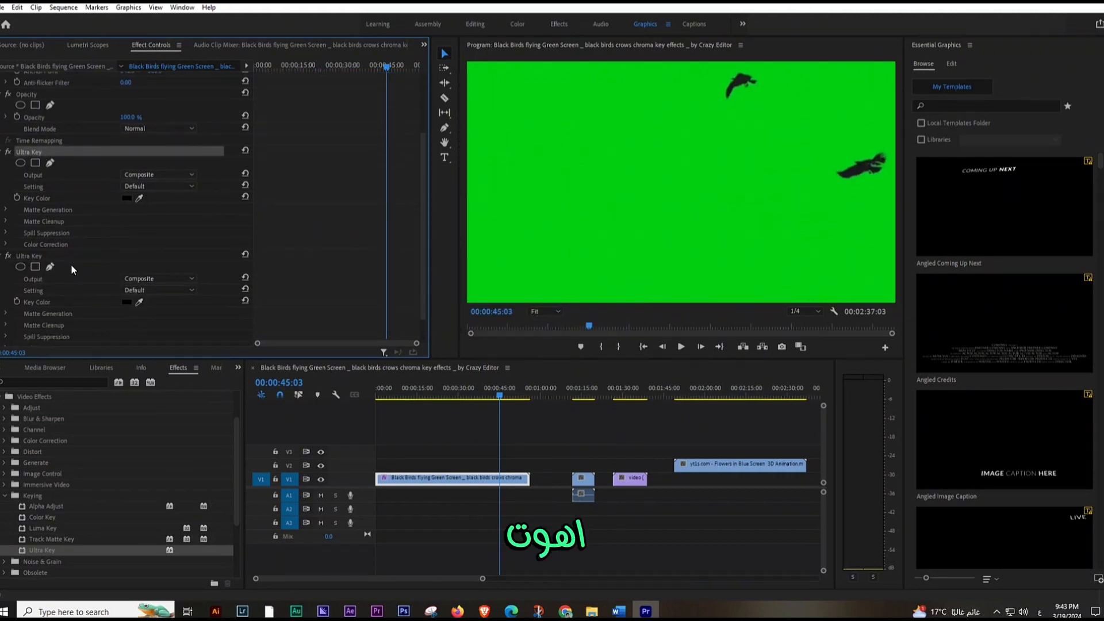
pyautogui.click(71, 257)
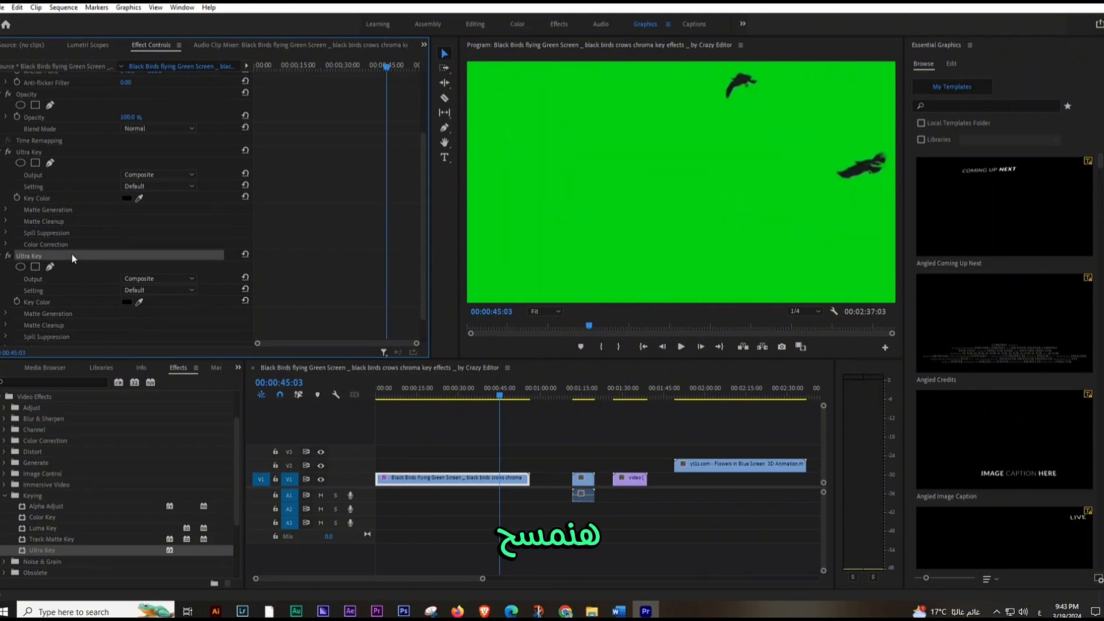
pyautogui.press('Delete')
# Step: Set the birds clip's Ultra Key color by sampling the green background in the program view
pyautogui.click(65, 151)
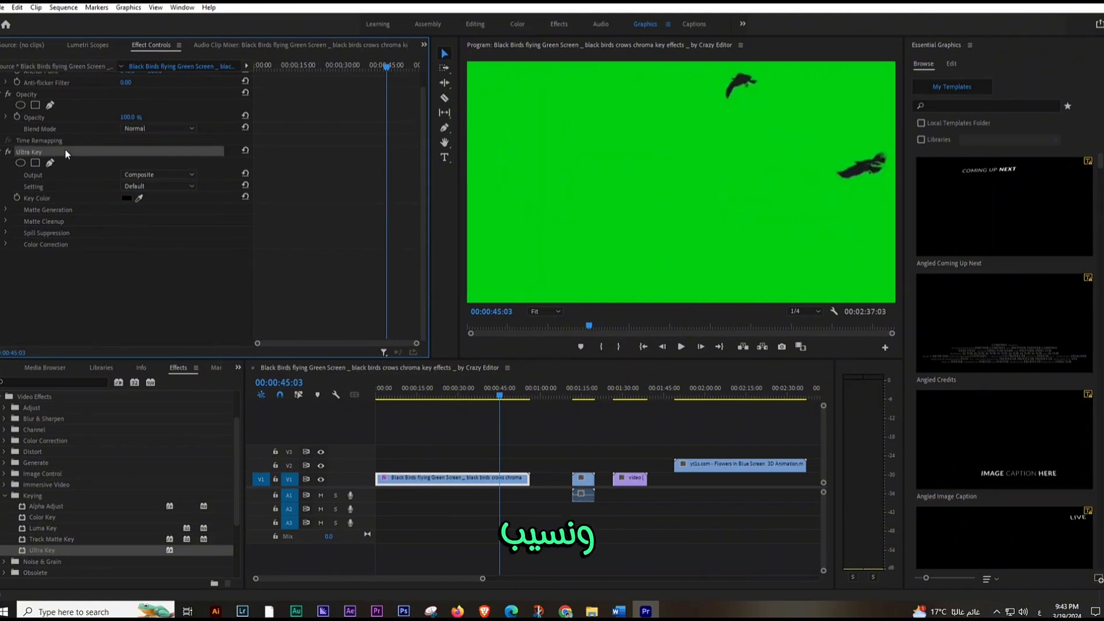
pyautogui.click(139, 198)
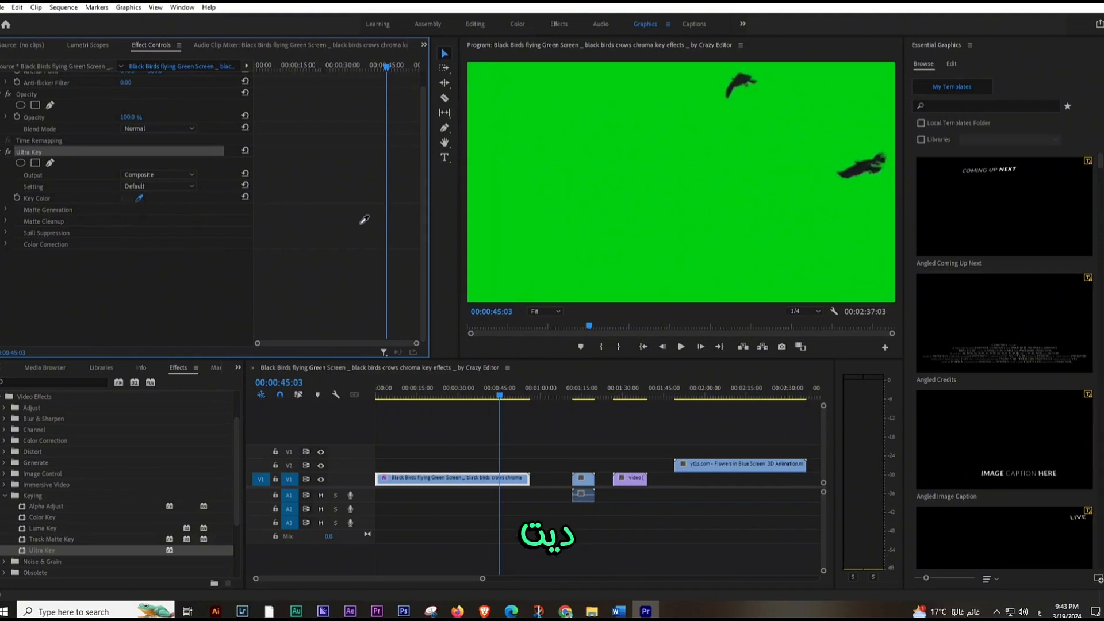
pyautogui.click(605, 199)
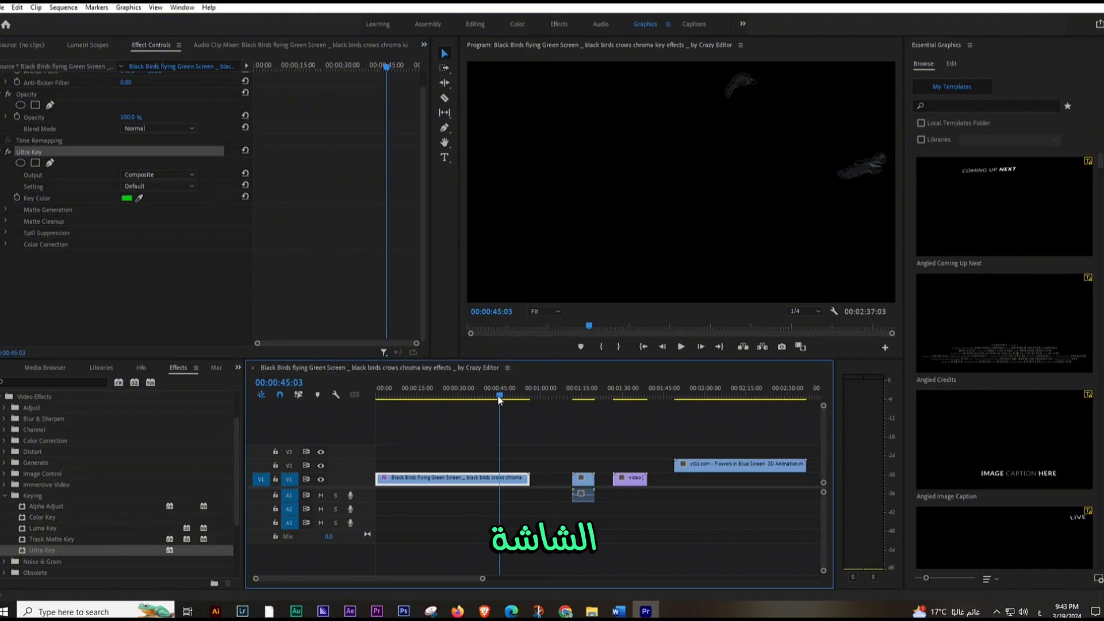
# Step: Layer the runner video on V2 beneath the birds clip on V3 and show the combined frame
pyautogui.moveTo(505, 396); pyautogui.dragTo(458, 406)
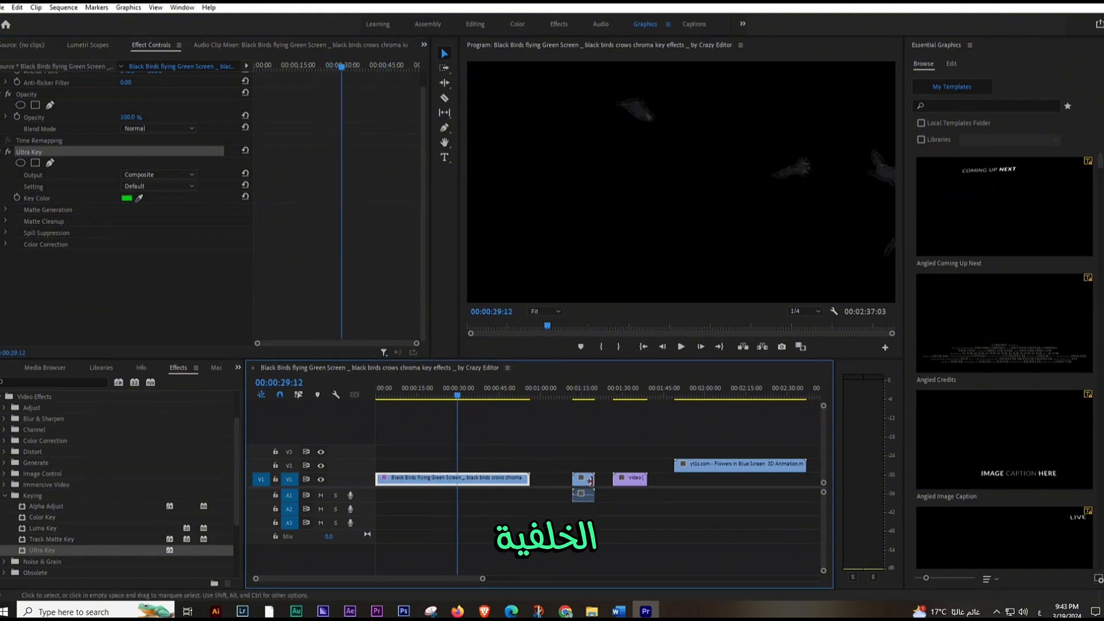
pyautogui.moveTo(633, 478); pyautogui.dragTo(473, 466)
pyautogui.click(450, 397)
pyautogui.press('space')
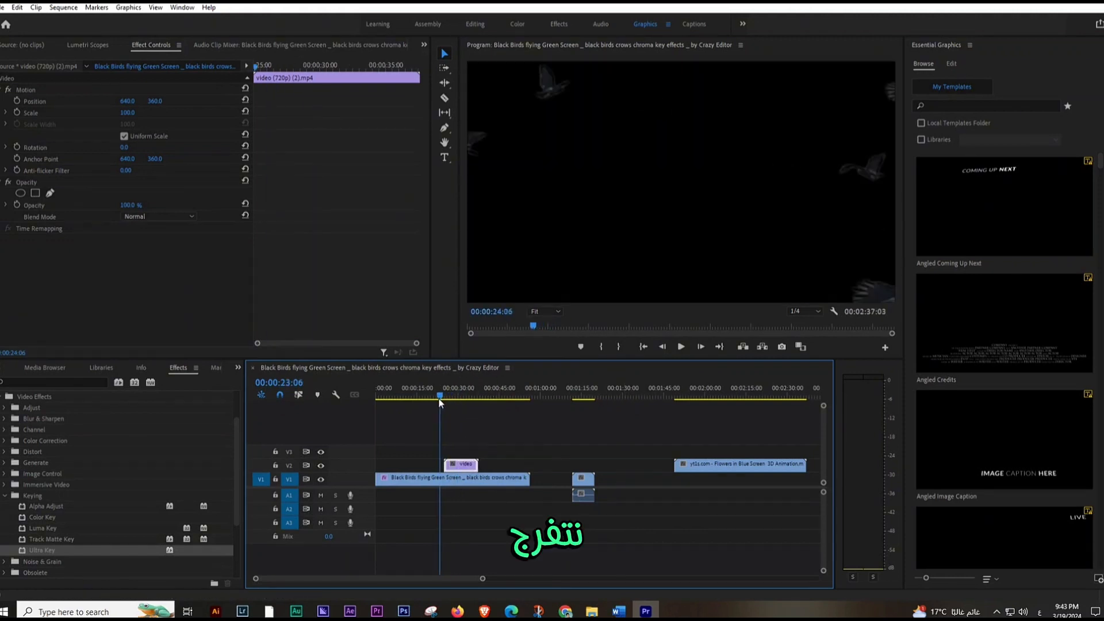
pyautogui.click(459, 480)
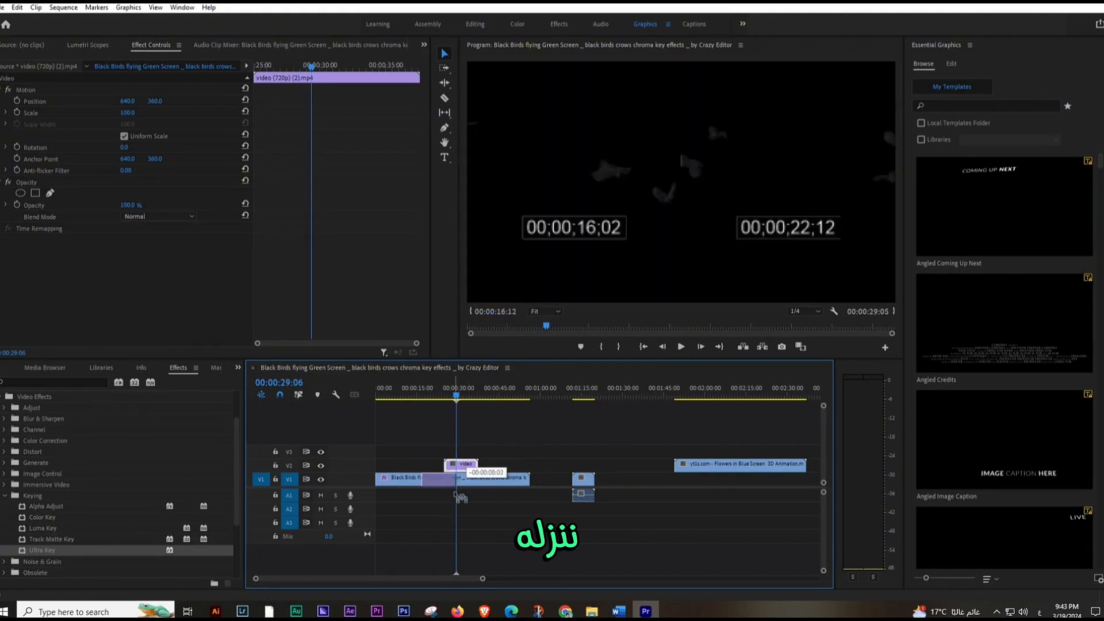
pyautogui.moveTo(472, 466); pyautogui.dragTo(461, 436)
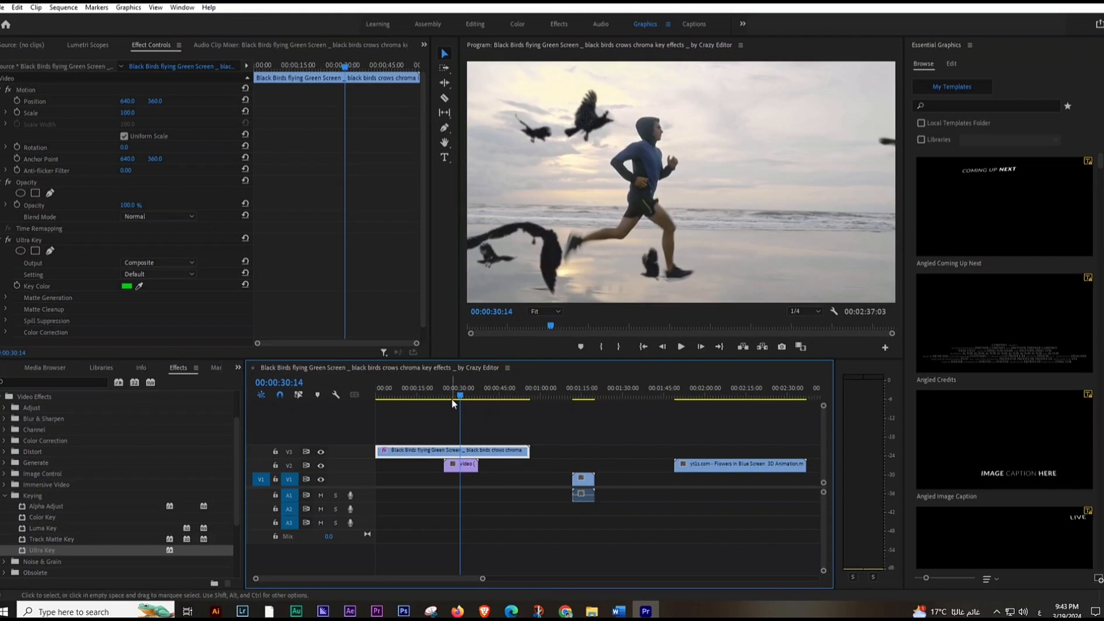
# Step: Scale the birds clip to 43 and move it to the upper-left area of the frame, at about 281, 150
pyautogui.click(553, 234)
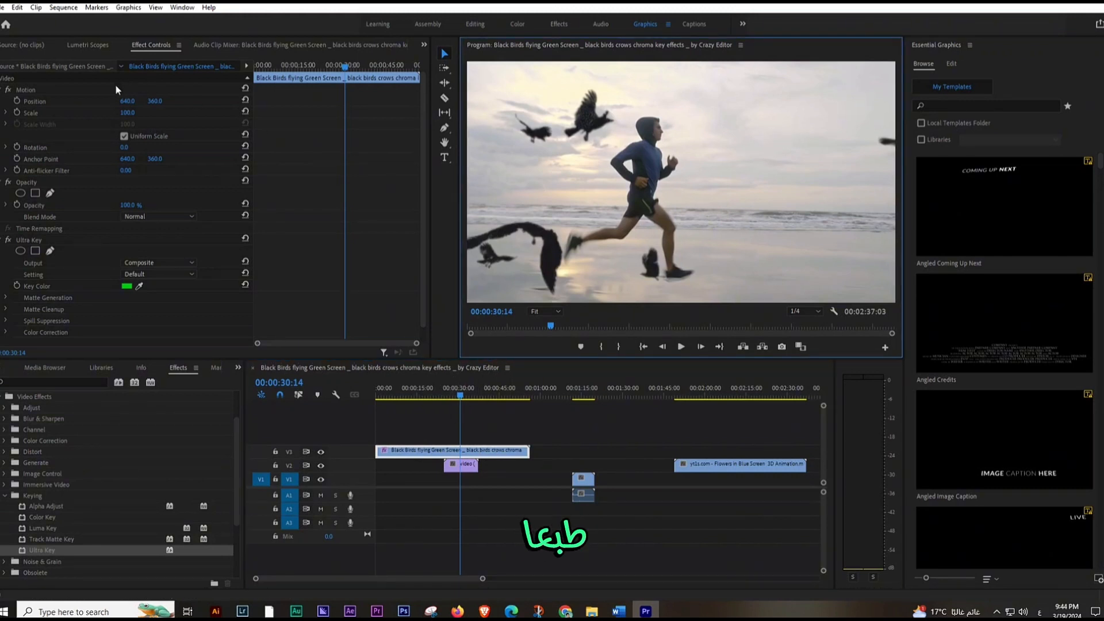
pyautogui.moveTo(128, 113); pyautogui.dragTo(95, 113)
pyautogui.moveTo(679, 146); pyautogui.dragTo(559, 76)
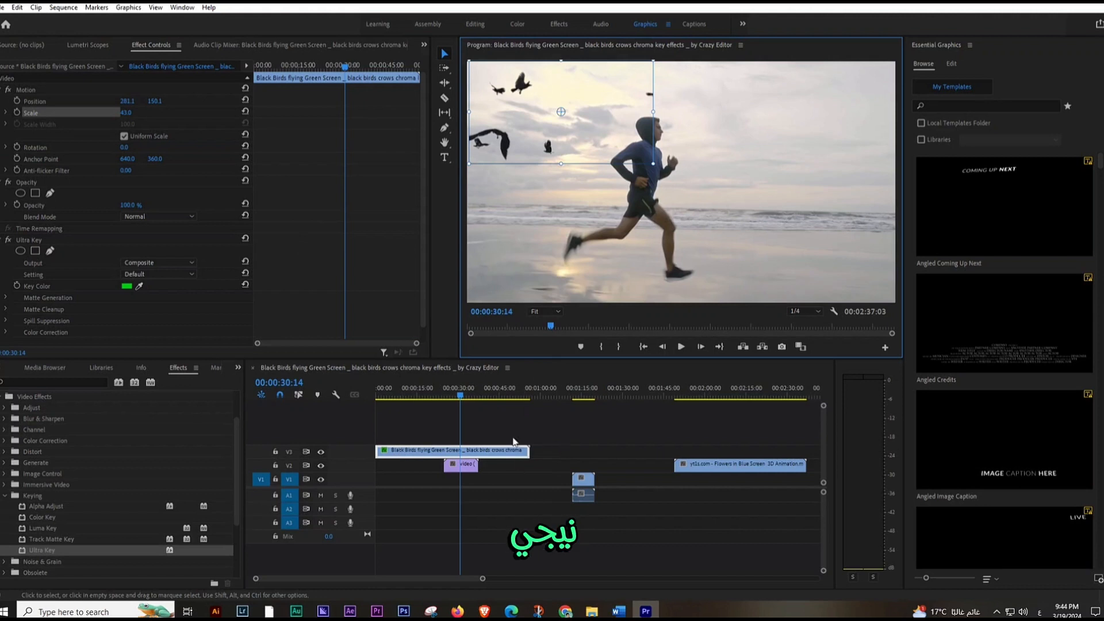
# Step: Replace the birds clip with the subscribe button clip on V3 above the runner video, removing the subscribe clip's audio
pyautogui.click(508, 456)
pyautogui.press('Delete')
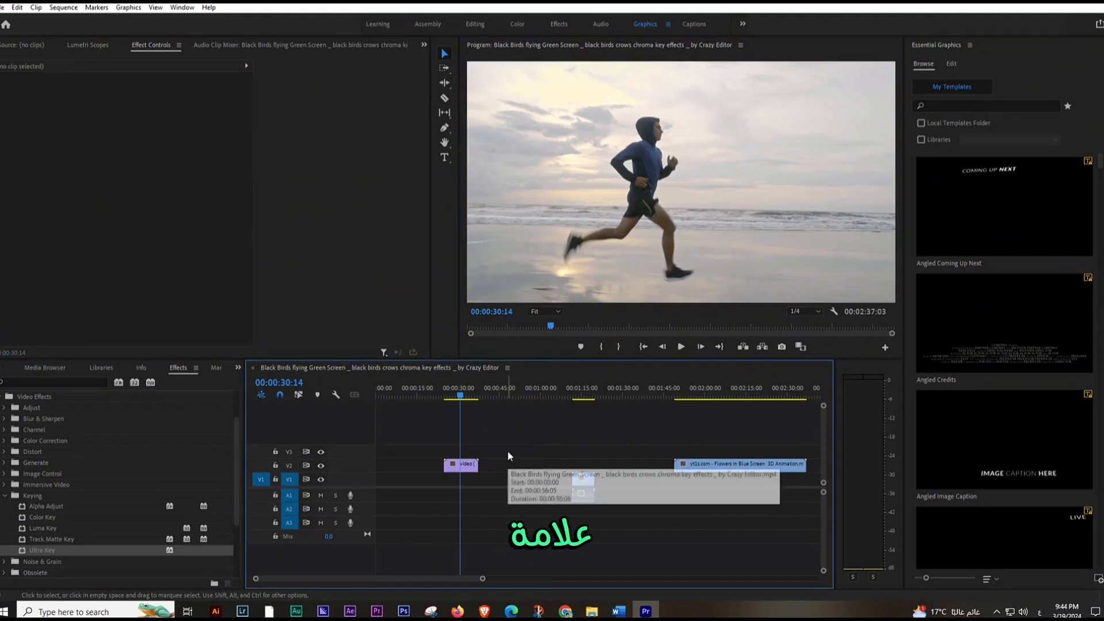
pyautogui.click(581, 394)
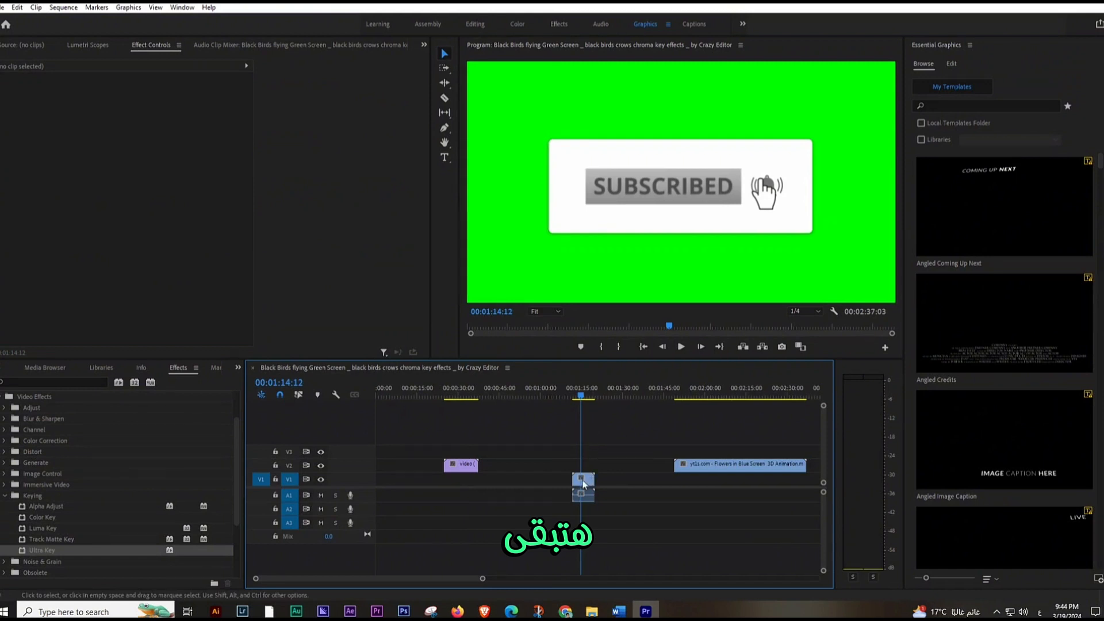
pyautogui.moveTo(582, 480); pyautogui.dragTo(567, 504)
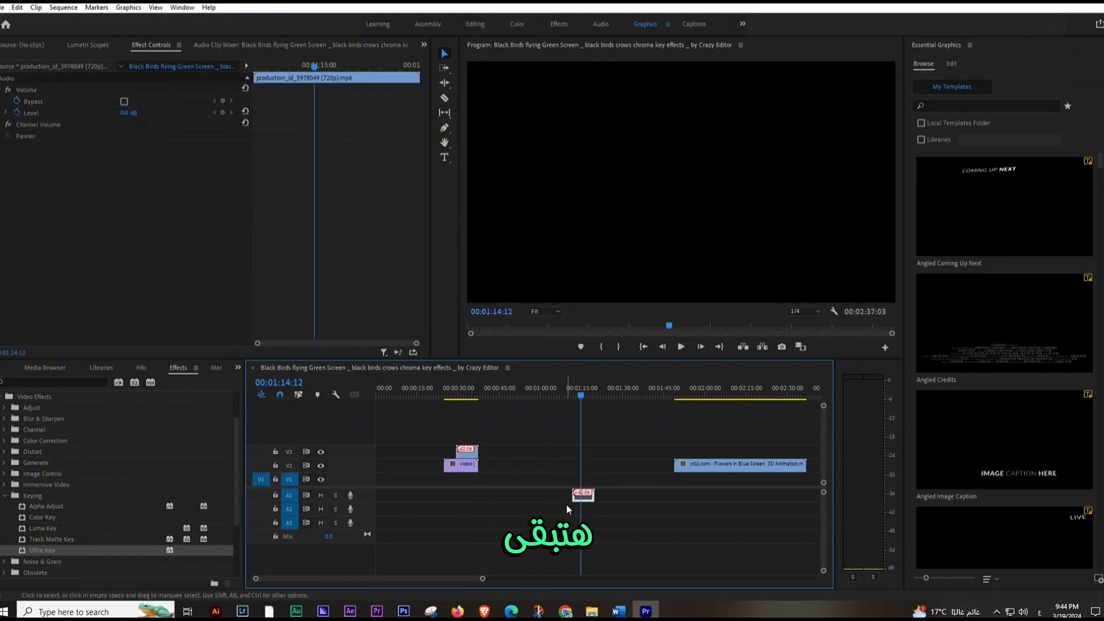
pyautogui.press('Delete')
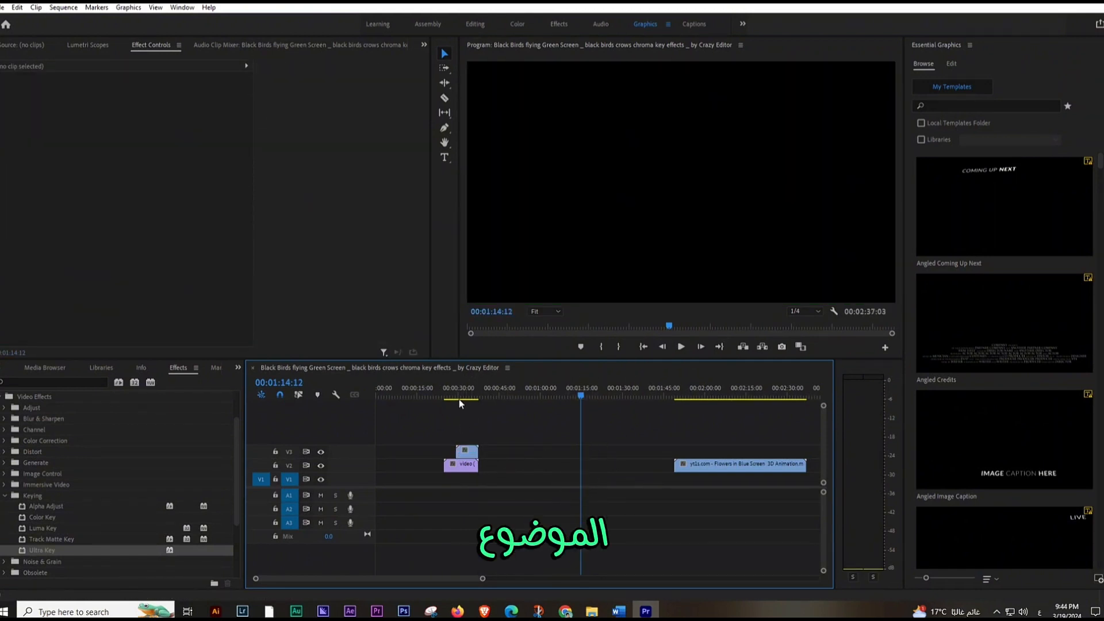
# Step: Apply the Ultra Key effect to the subscribe button clip with the playhead placed over it
pyautogui.click(467, 396)
pyautogui.doubleClick(472, 453)
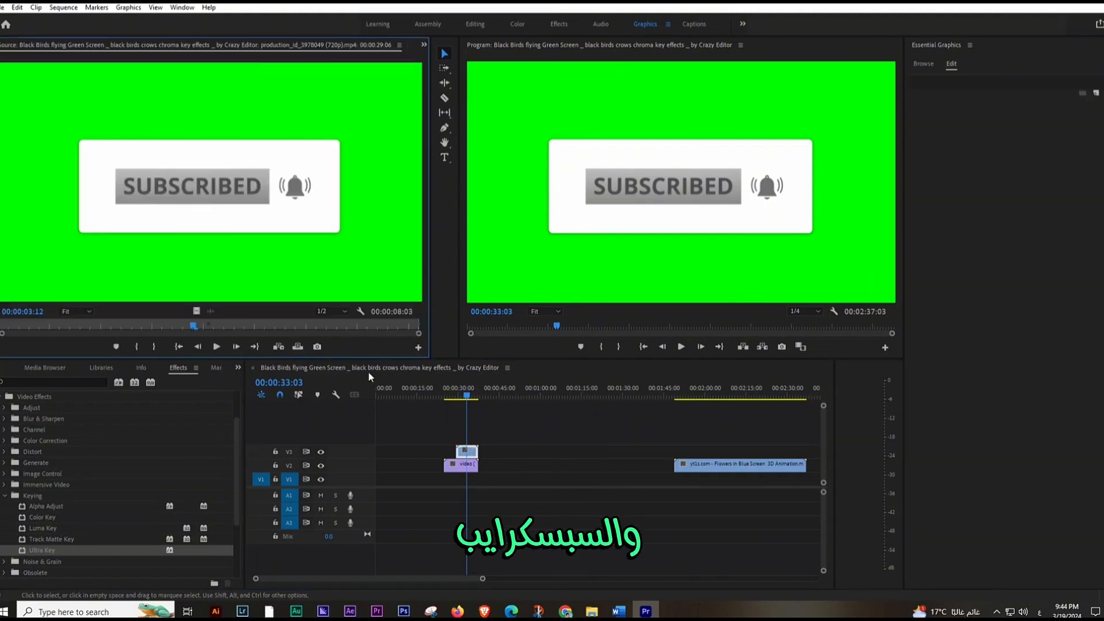
pyautogui.moveTo(33, 544); pyautogui.dragTo(475, 450)
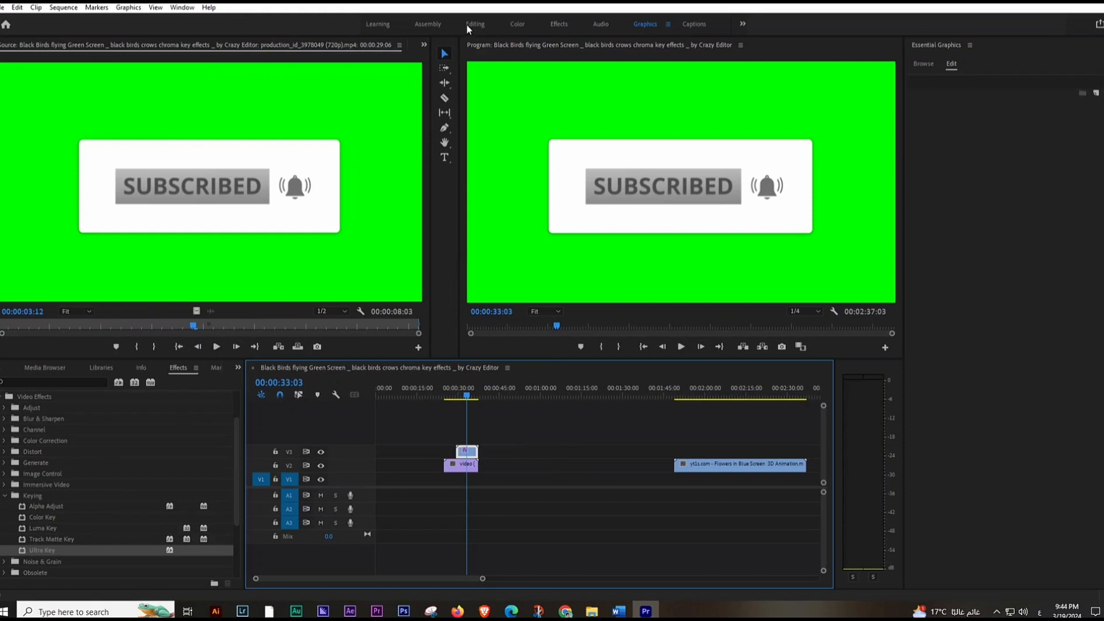
# Step: Key out the subscribe clip's background by sampling its green as the Ultra Key color
pyautogui.click(424, 45)
pyautogui.click(451, 85)
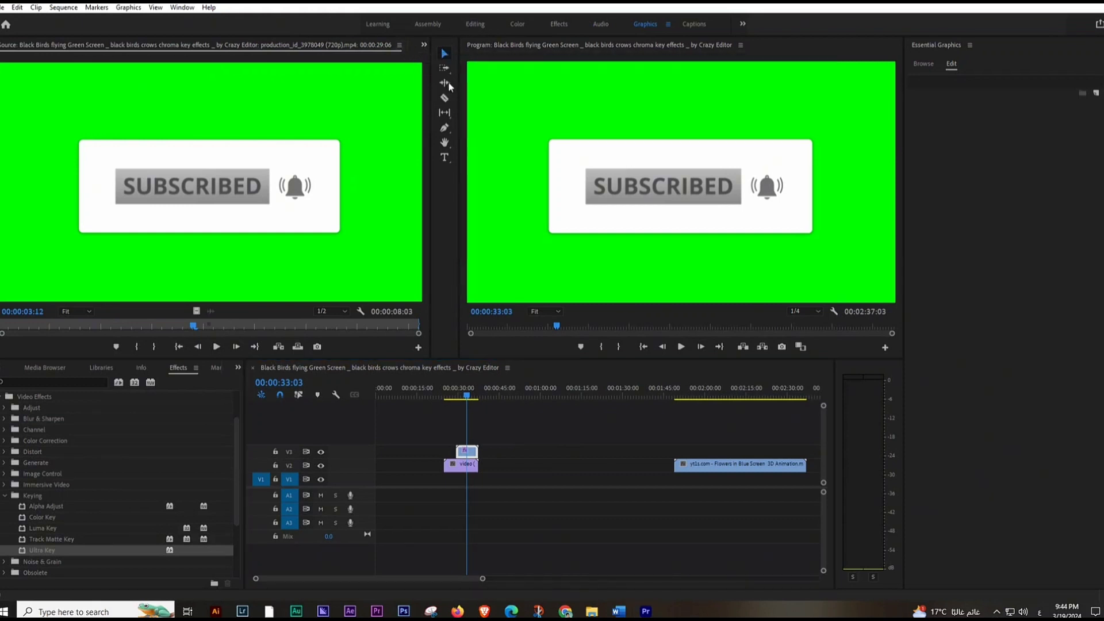
pyautogui.click(139, 286)
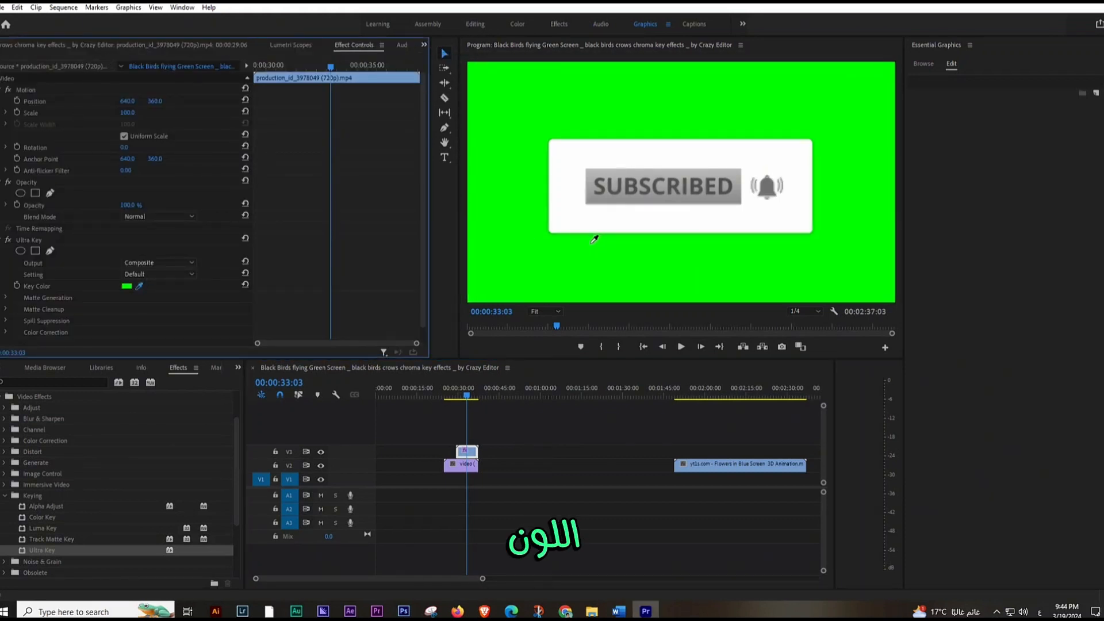
pyautogui.click(562, 264)
pyautogui.click(707, 211)
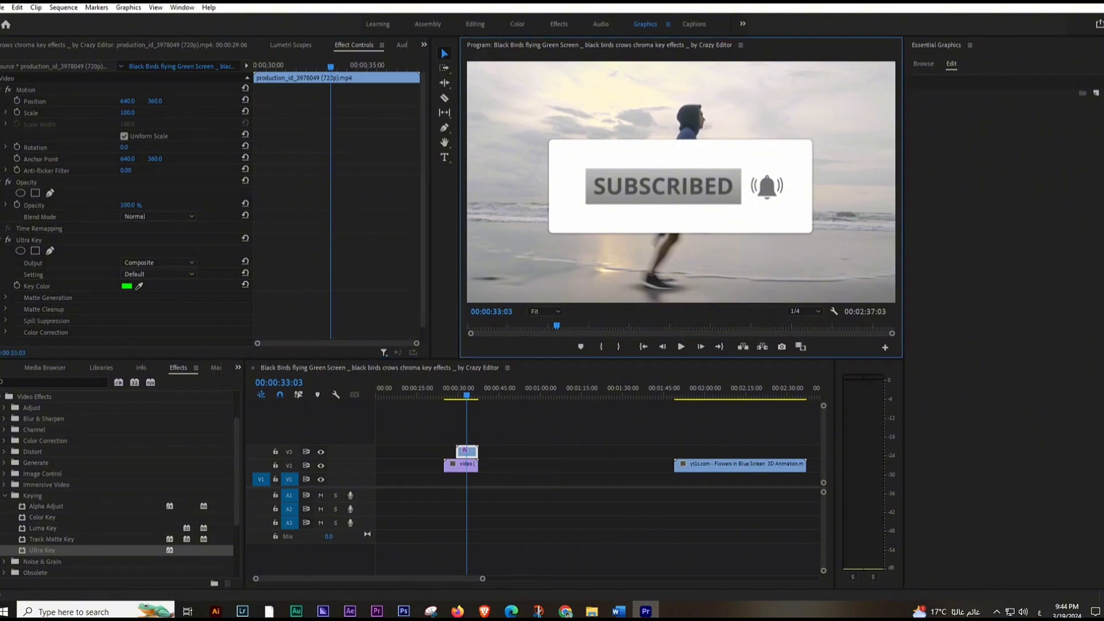
# Step: Shrink the subscribe button clip to about 21.9 scale and place it in the frame's lower-left corner, at about 124, 647
pyautogui.moveTo(127, 112); pyautogui.dragTo(53, 113)
pyautogui.doubleClick(707, 196)
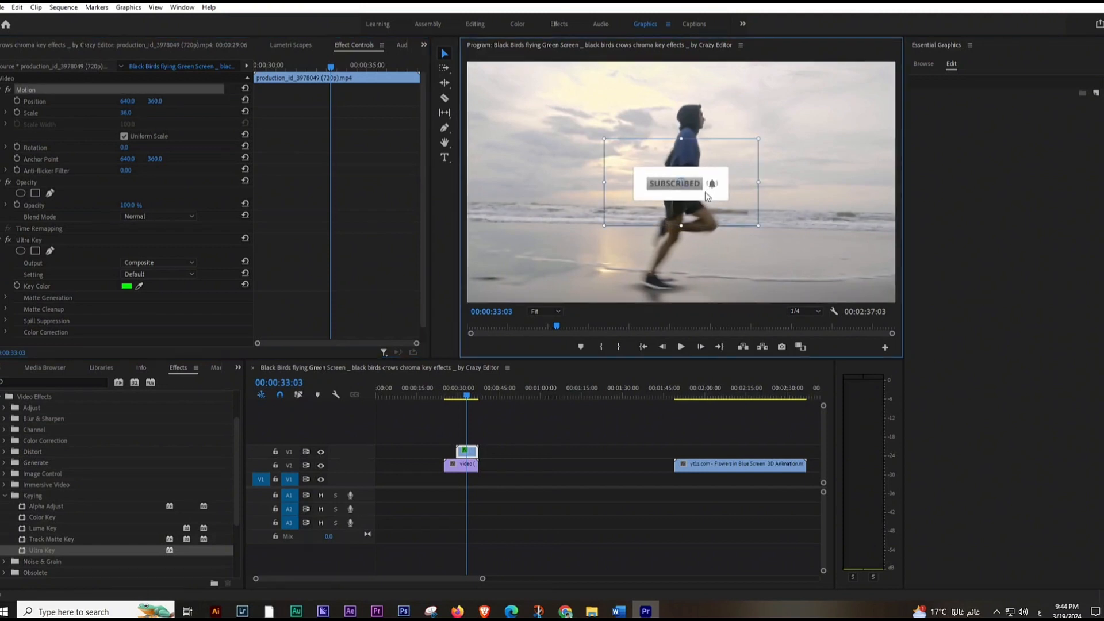
pyautogui.moveTo(685, 198); pyautogui.dragTo(547, 277)
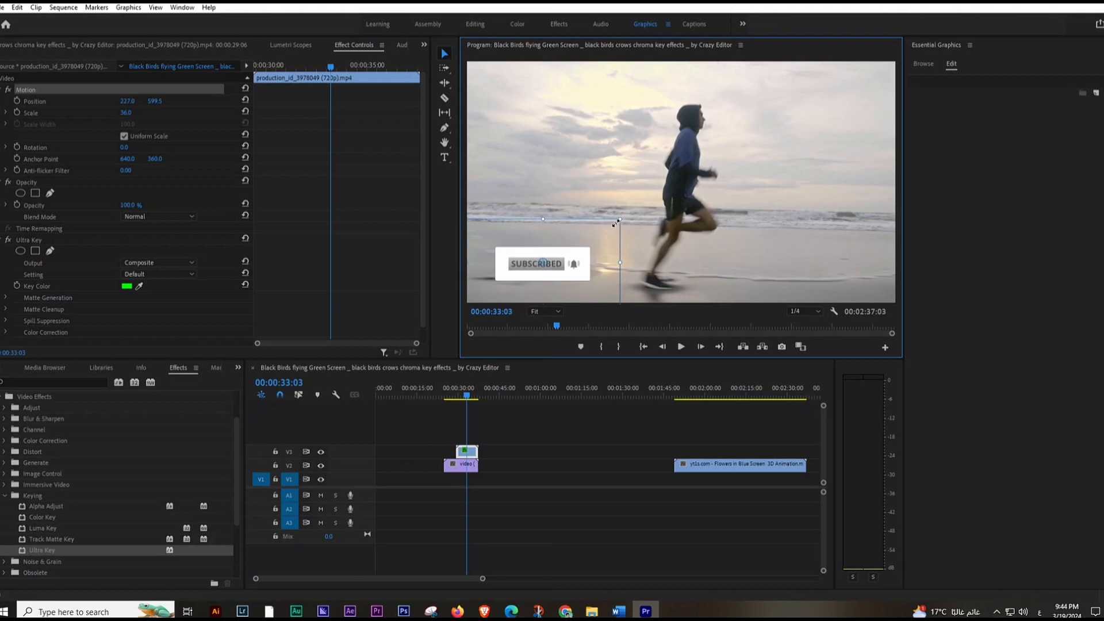
pyautogui.moveTo(620, 219); pyautogui.dragTo(534, 280)
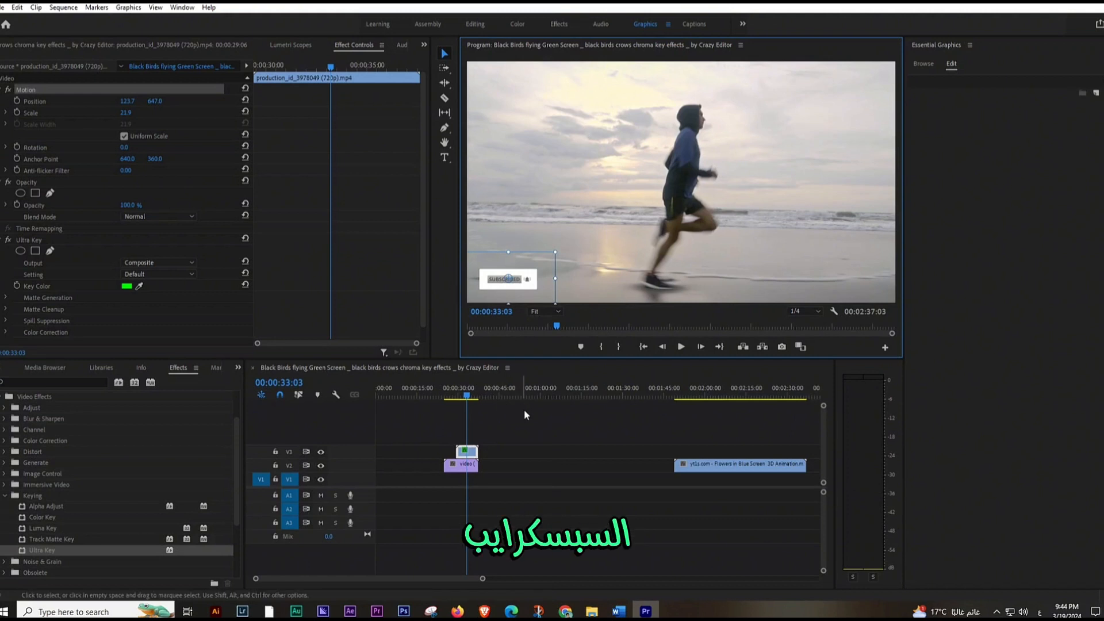
# Step: Move the blue-screen flowers clip to V4 above the runner video and delete the subscribe button clip
pyautogui.moveTo(489, 431); pyautogui.dragTo(462, 449)
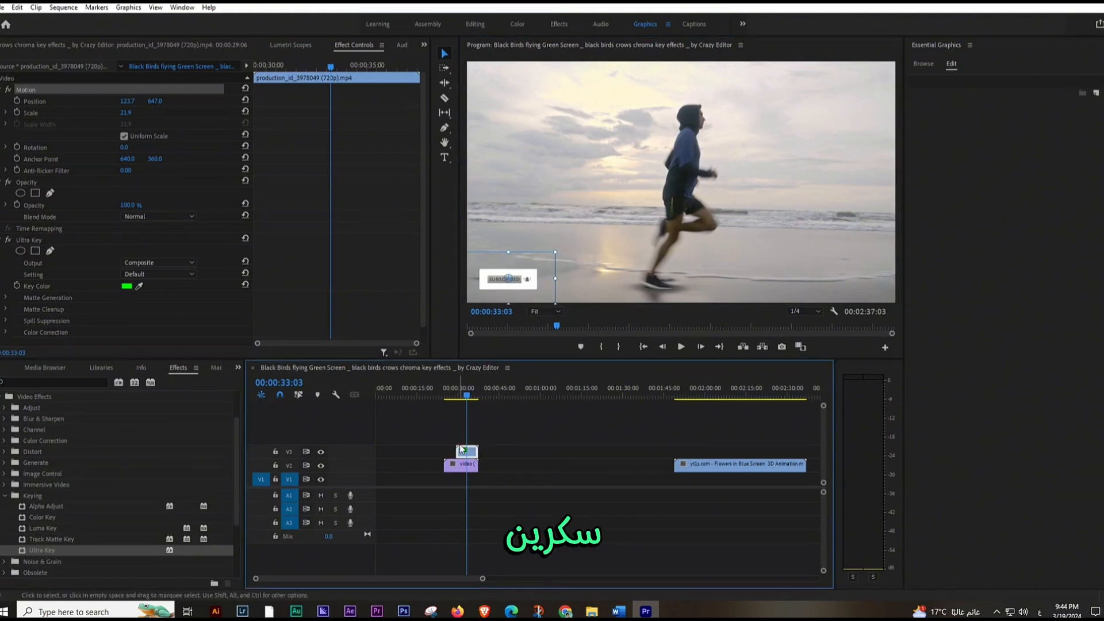
pyautogui.moveTo(713, 464); pyautogui.dragTo(466, 444)
pyautogui.click(471, 453)
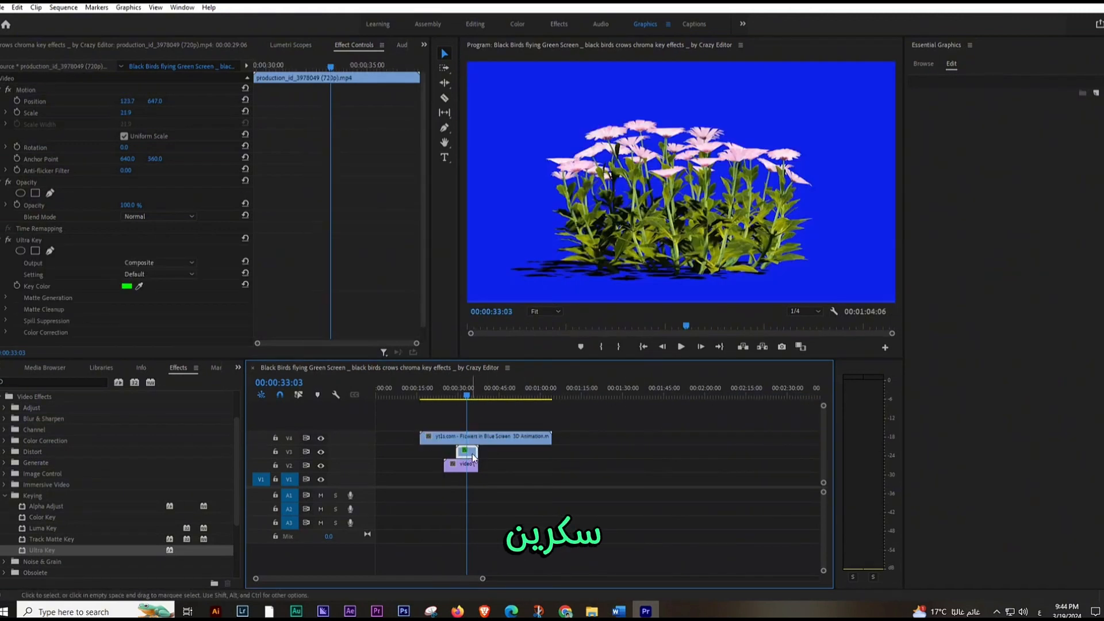
pyautogui.press('Delete')
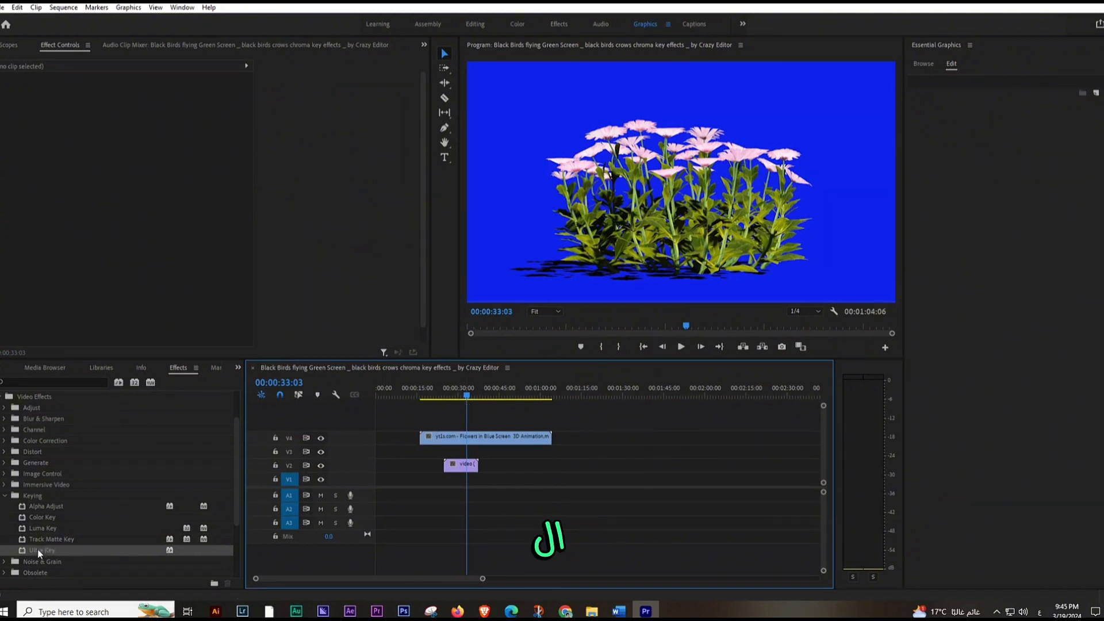
# Step: Apply Ultra Key to the flowers clip and sample its blue background as the key color
pyautogui.moveTo(37, 549); pyautogui.dragTo(475, 440)
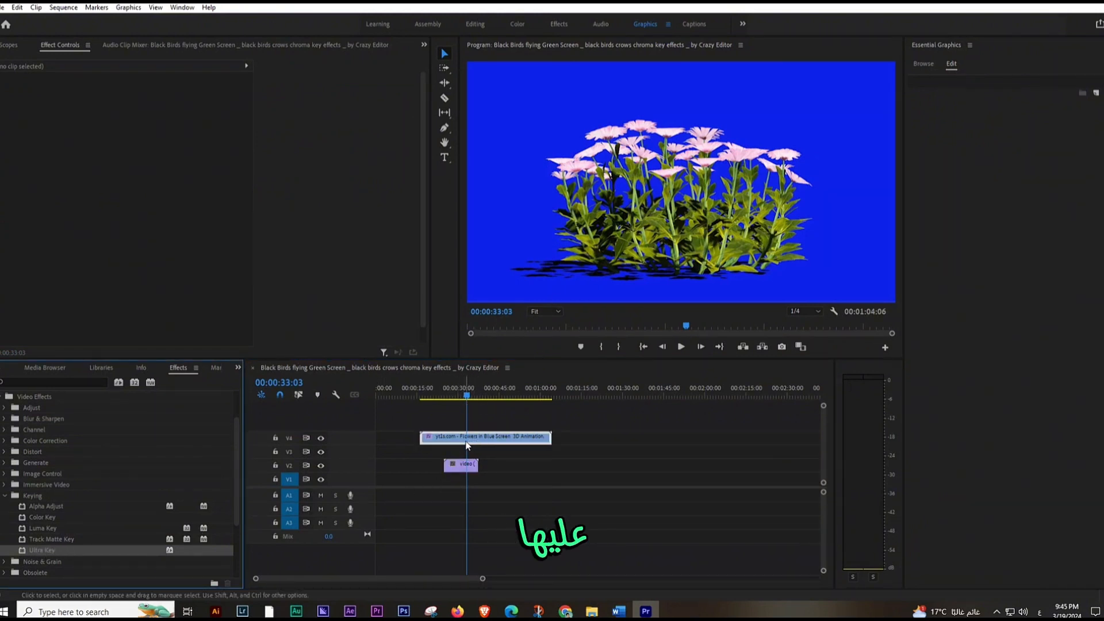
pyautogui.click(139, 285)
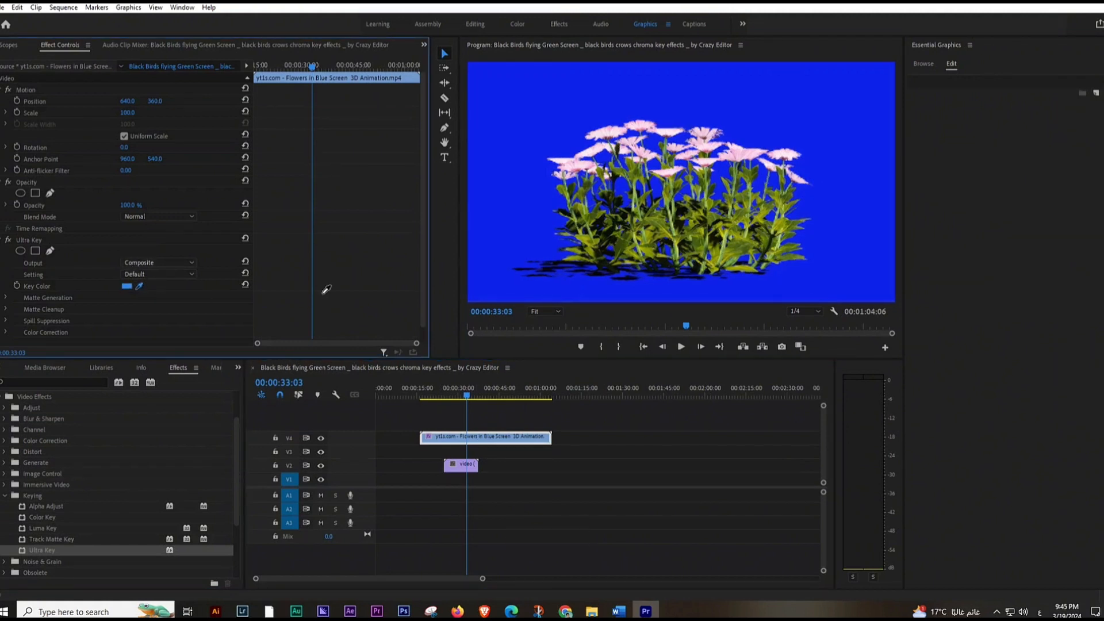
pyautogui.click(536, 179)
pyautogui.click(708, 187)
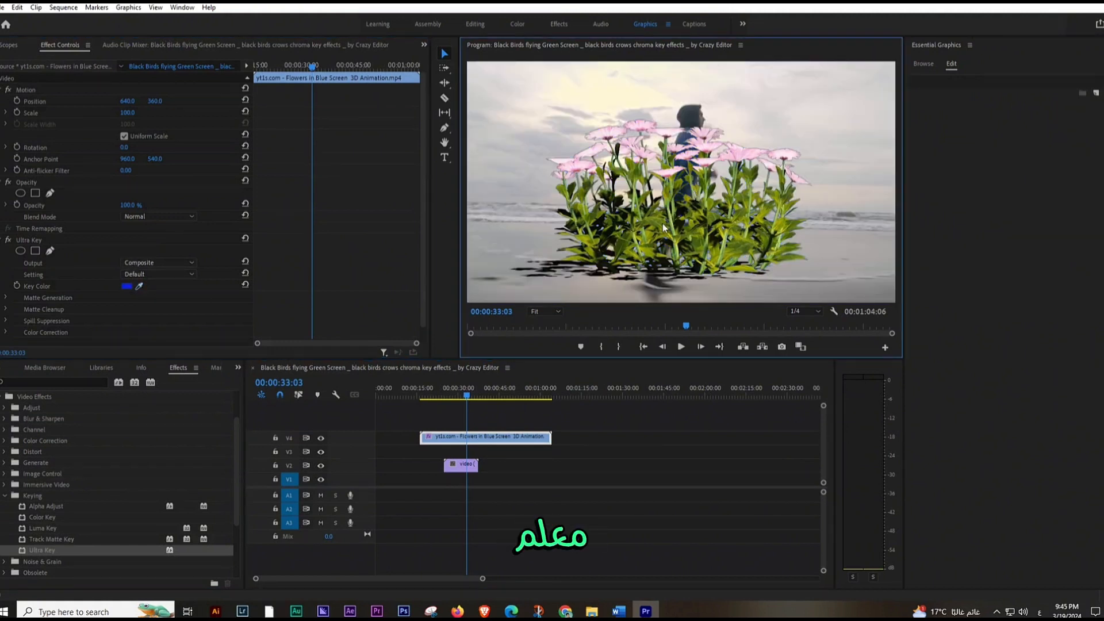
# Step: Move the keyed flowers clip to about 515, 386 in the frame and set its Ultra Key output to Alpha Channel
pyautogui.click(657, 216)
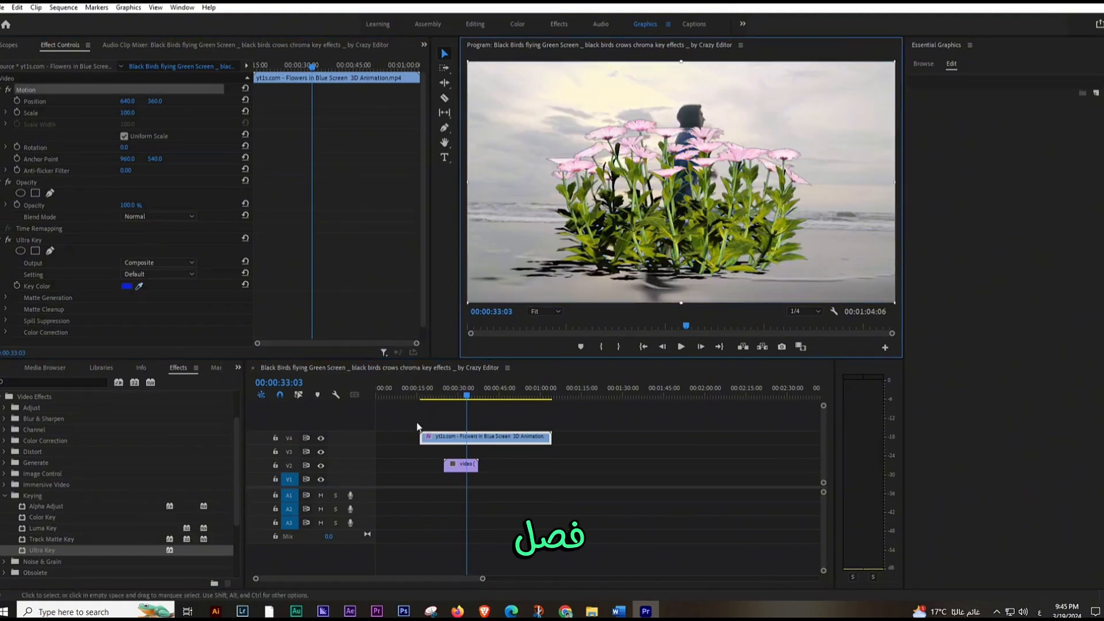
pyautogui.moveTo(723, 191)
pyautogui.mouseDown()
pyautogui.moveTo(716, 205)
pyautogui.moveTo(673, 201)
pyautogui.moveTo(696, 224)
pyautogui.moveTo(665, 191)
pyautogui.moveTo(704, 202)
pyautogui.mouseUp()
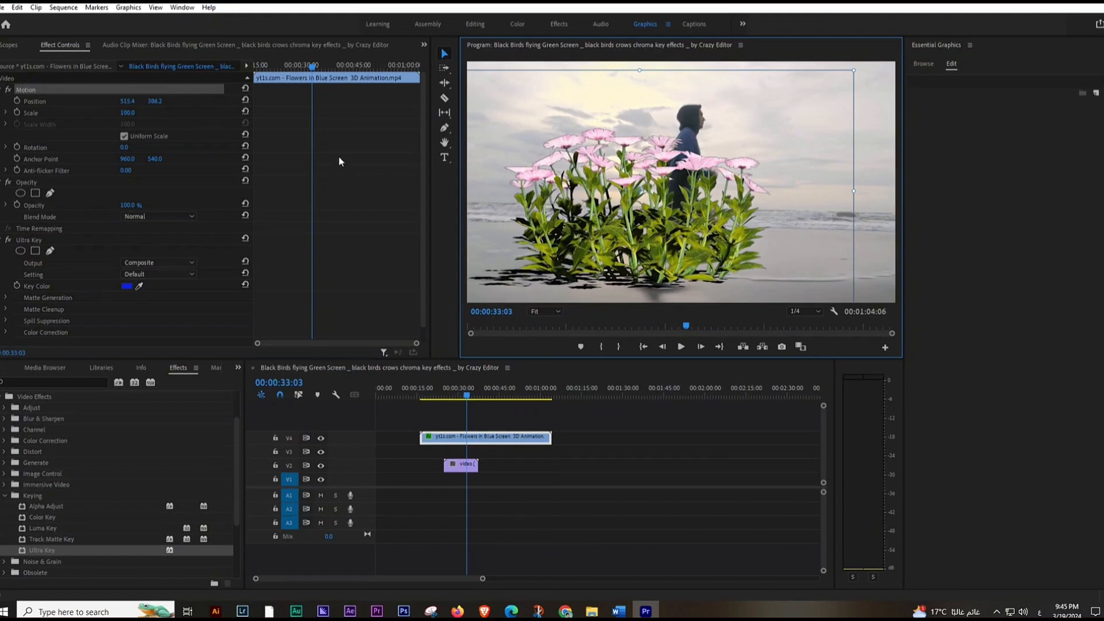
pyautogui.click(7, 298)
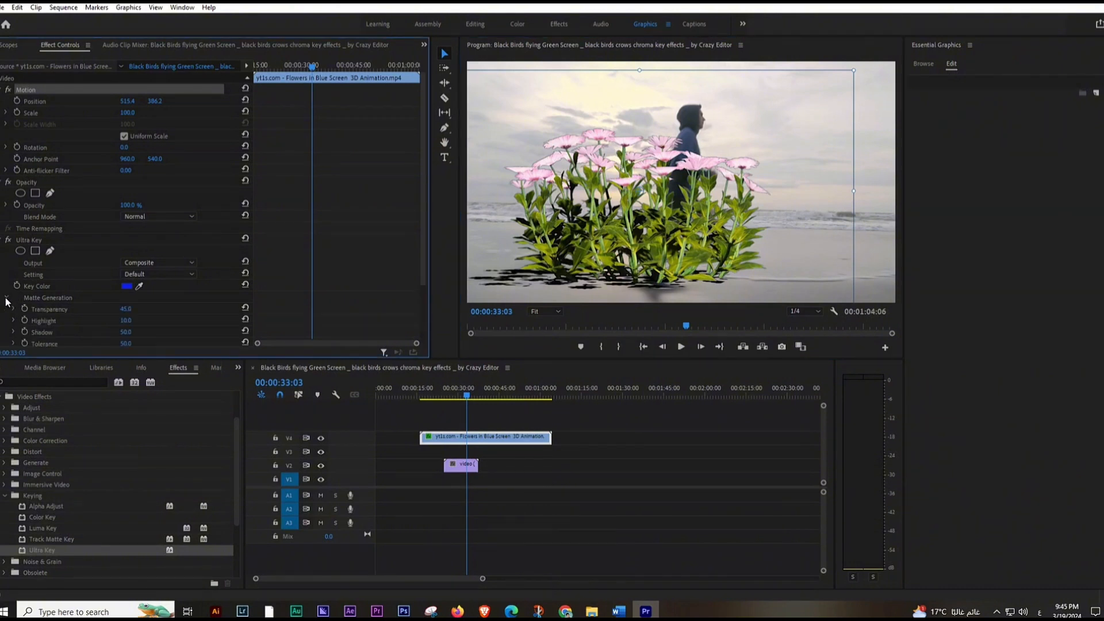
pyautogui.scroll(-2, 162, 290)
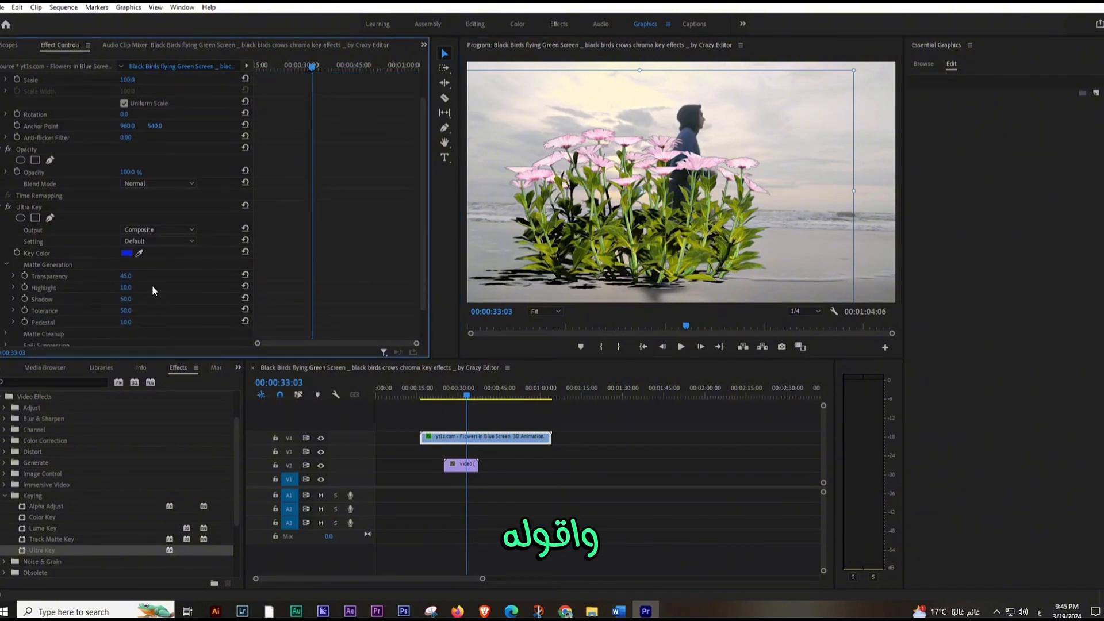
pyautogui.click(164, 218)
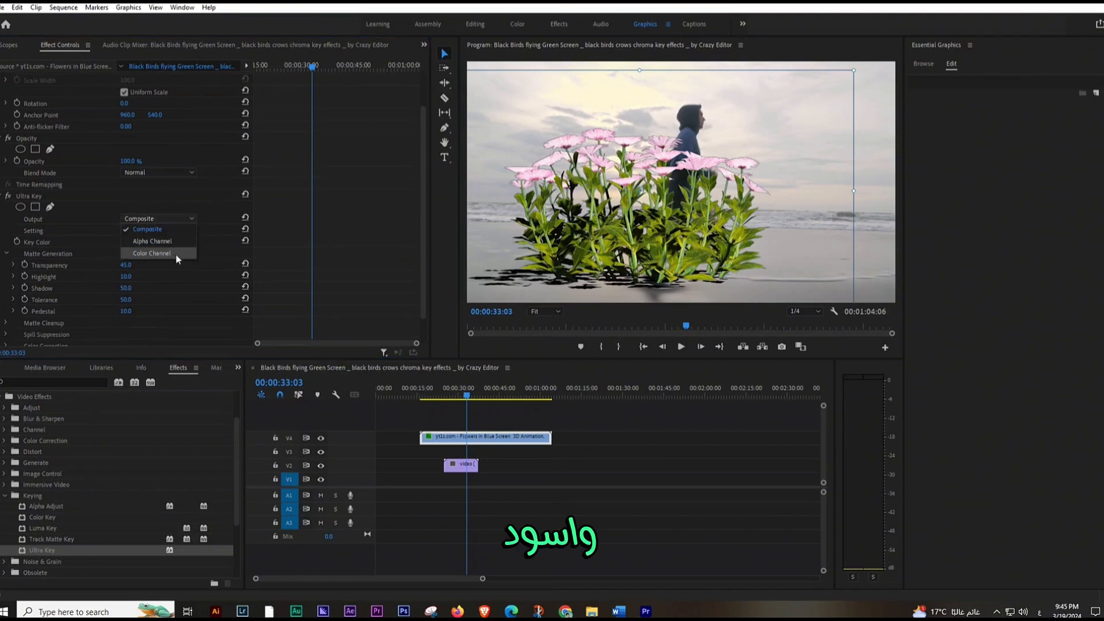
pyautogui.click(172, 241)
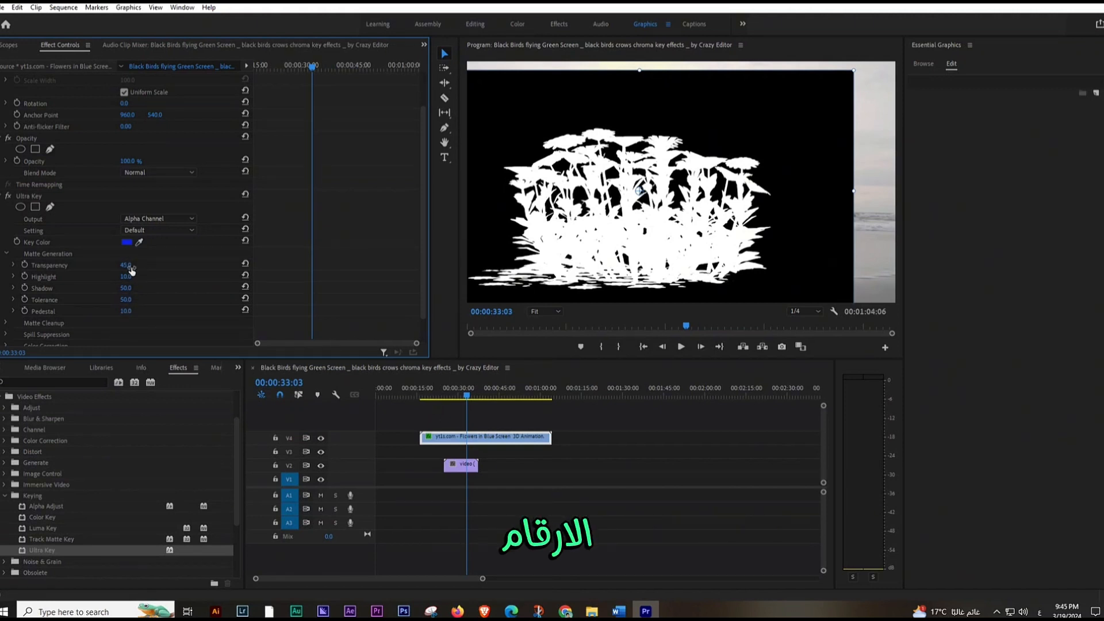
# Step: Set the flowers' Matte Generation values to Transparency 60, Highlight 27, Shadow 12, Tolerance 46 and Pedestal 5
pyautogui.moveTo(130, 267); pyautogui.dragTo(117, 296)
pyautogui.click(136, 290)
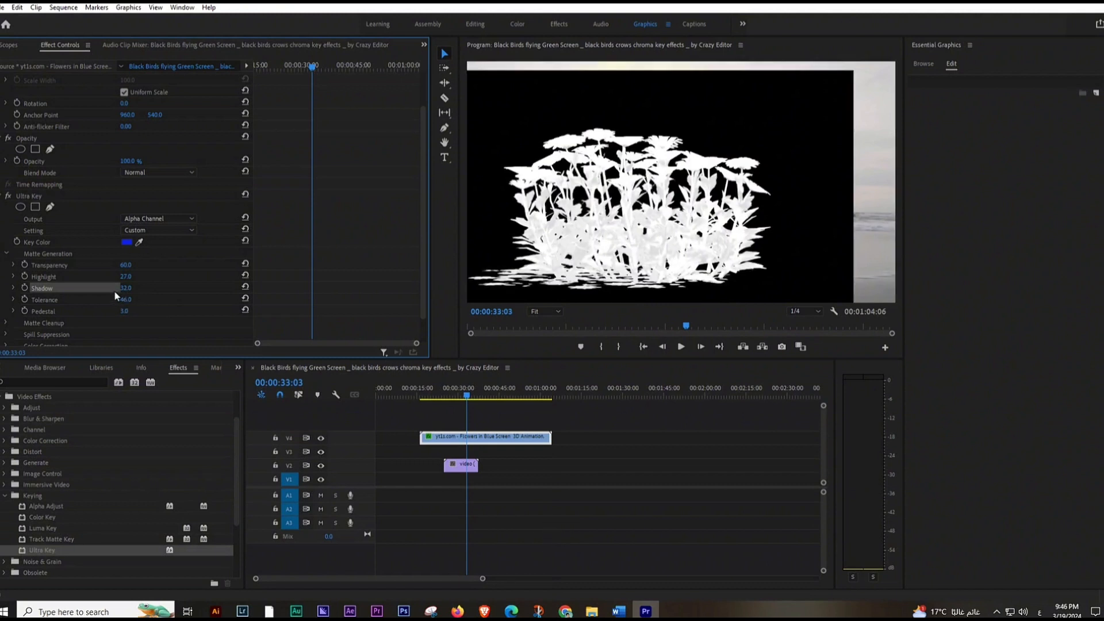
pyautogui.click(6, 253)
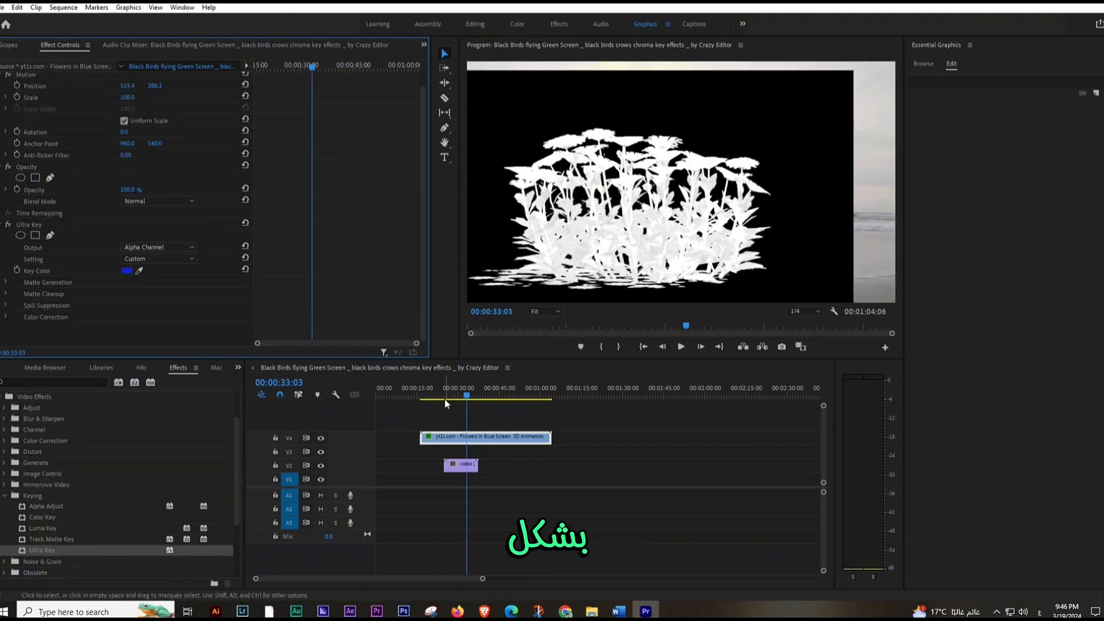
# Step: Return the Ultra Key output to Composite and shrink the flowers to about 43.1 scale in the frame's lower-left corner, at about 203, 583
pyautogui.click(185, 248)
pyautogui.click(174, 256)
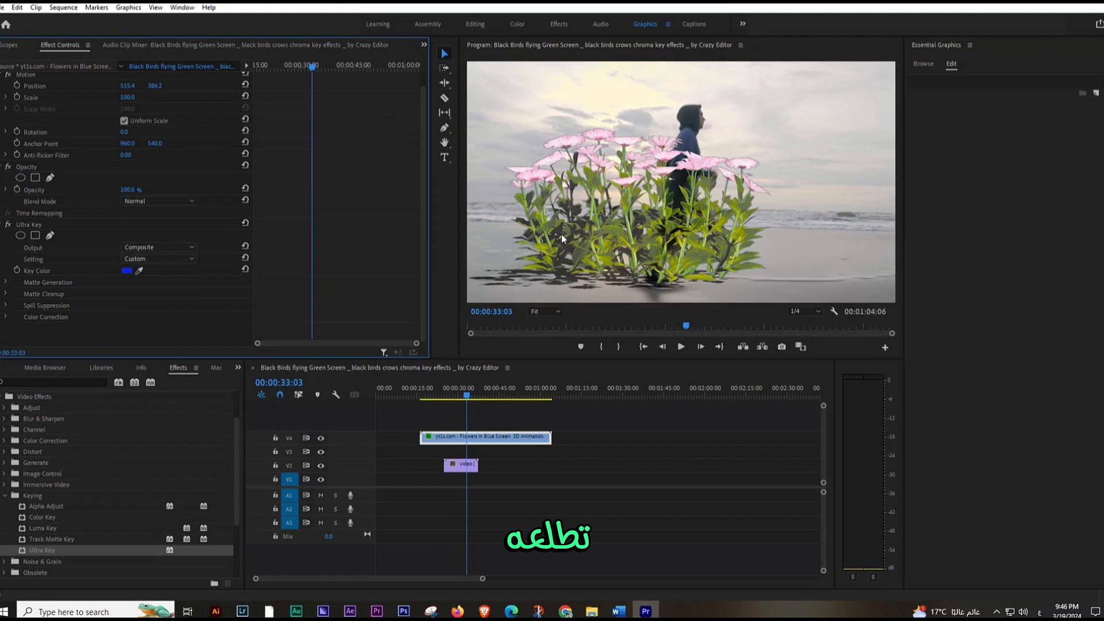
pyautogui.click(641, 203)
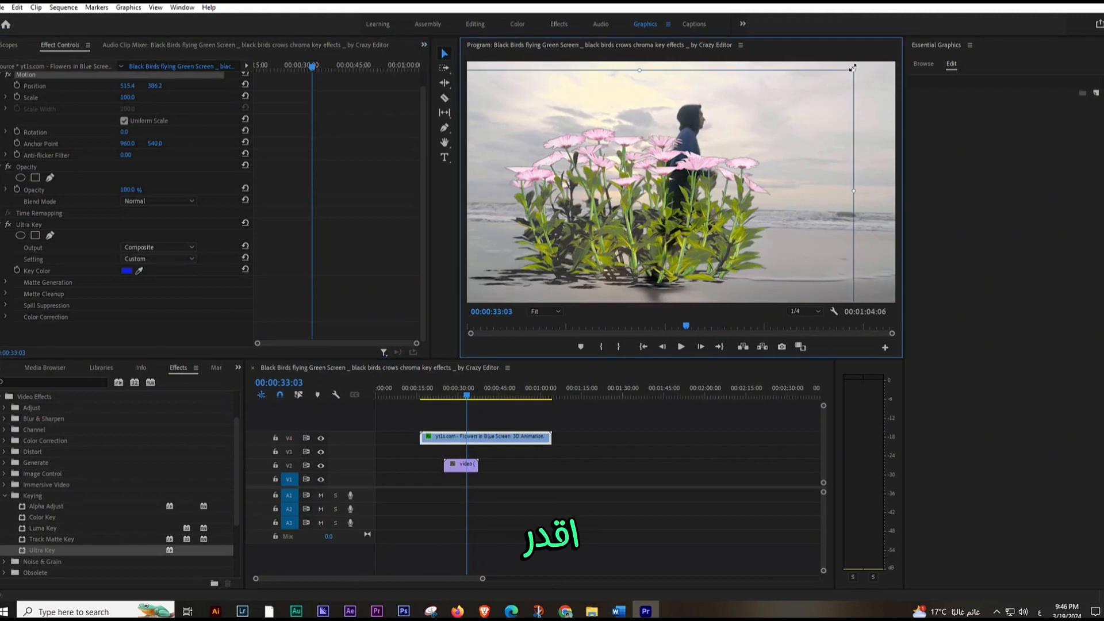
pyautogui.moveTo(853, 69); pyautogui.dragTo(602, 254)
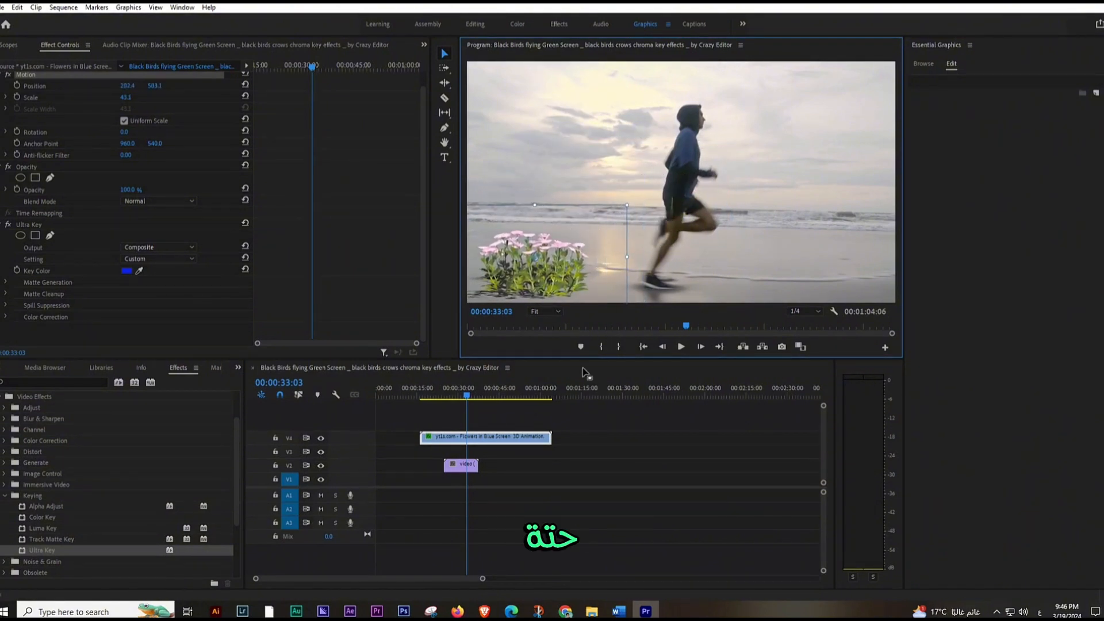